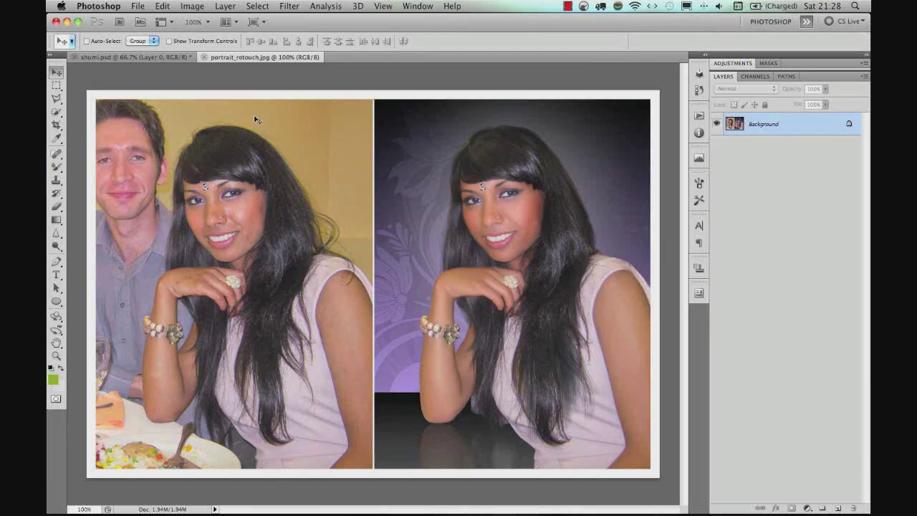
- Close portrait_retouch.jpg and bring up the layer comps of shumi.psd with the whole image in view
key("super+w")
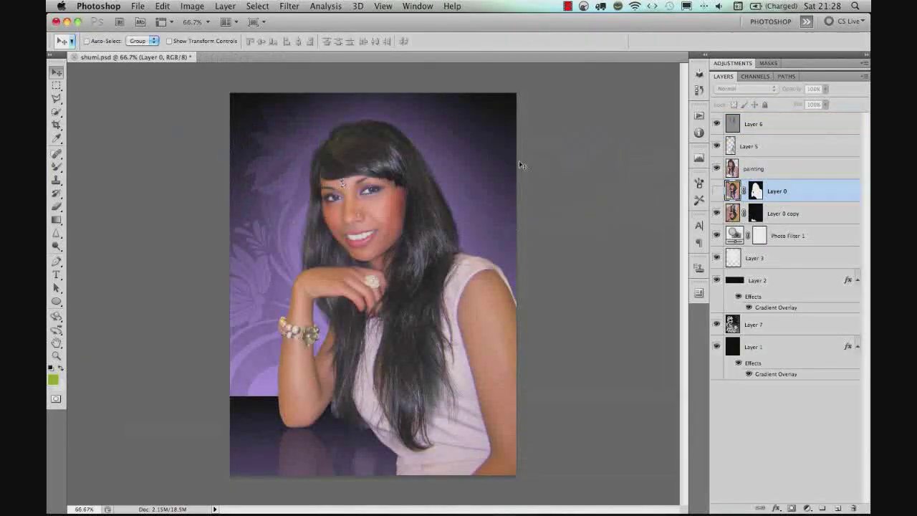
key("super+0")
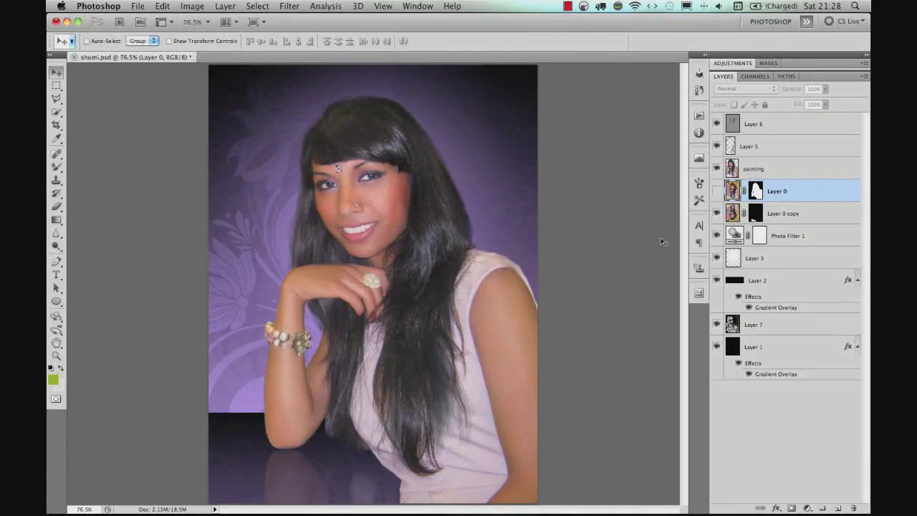
left_click(697, 291)
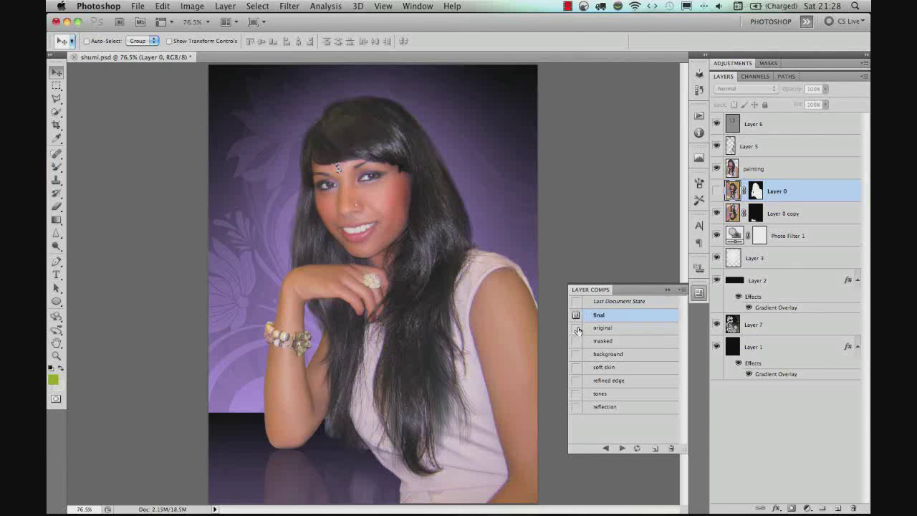
- Review the original, masked and background layer comps, comparing the image with and without the Photo Filter 1 adjustment
left_click(577, 331)
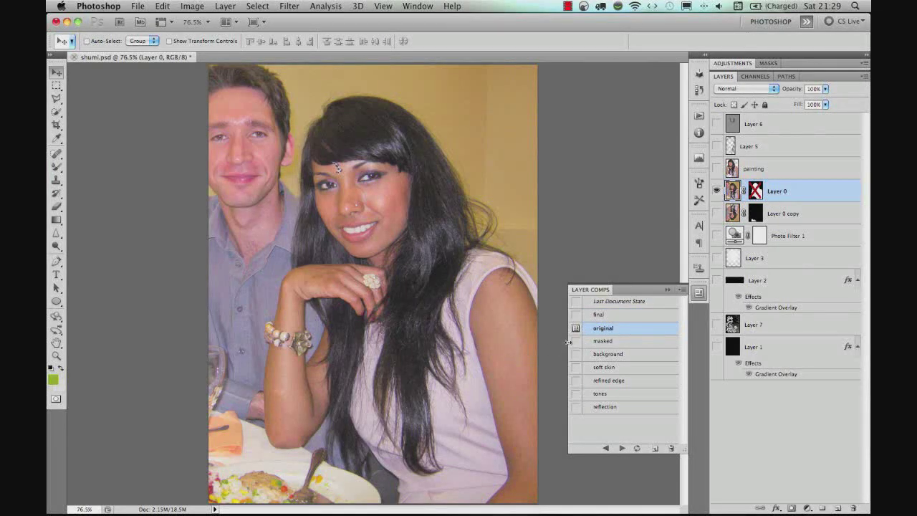
left_click(575, 342)
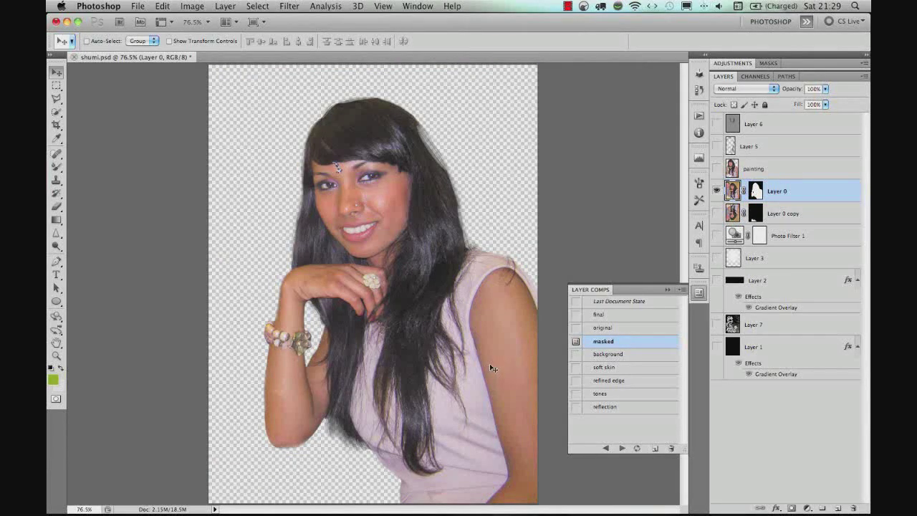
left_click(576, 355)
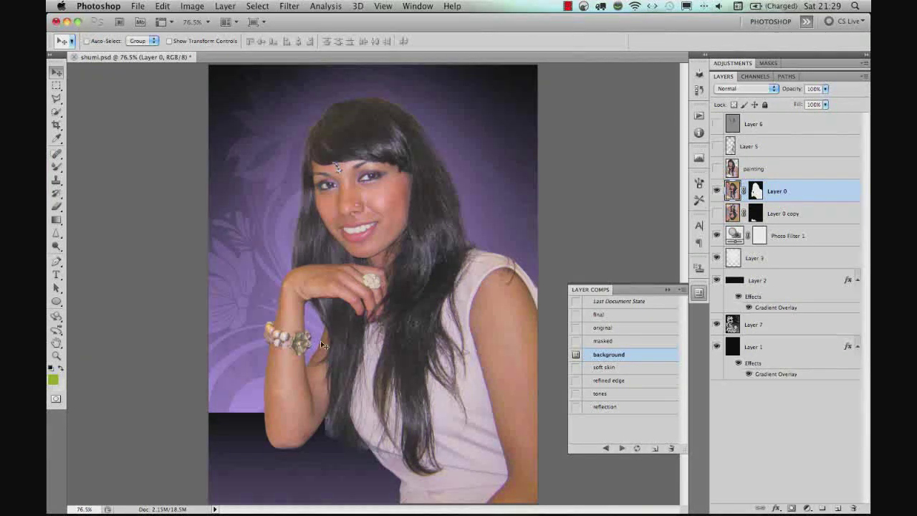
left_click(716, 239)
left_click(716, 236)
- Review the soft skin, refined edge, tones and reflection layer comps, and put the layer comps list away
left_click(576, 371)
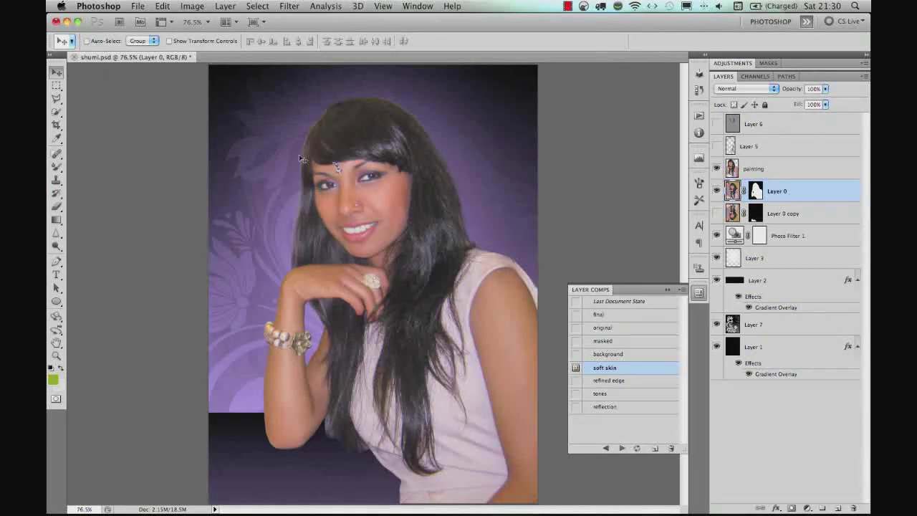
left_click(576, 381)
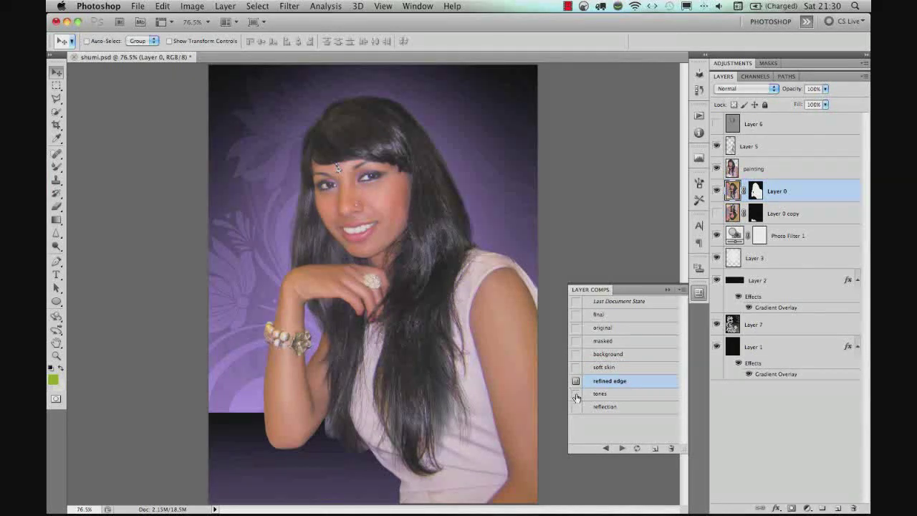
left_click(575, 396)
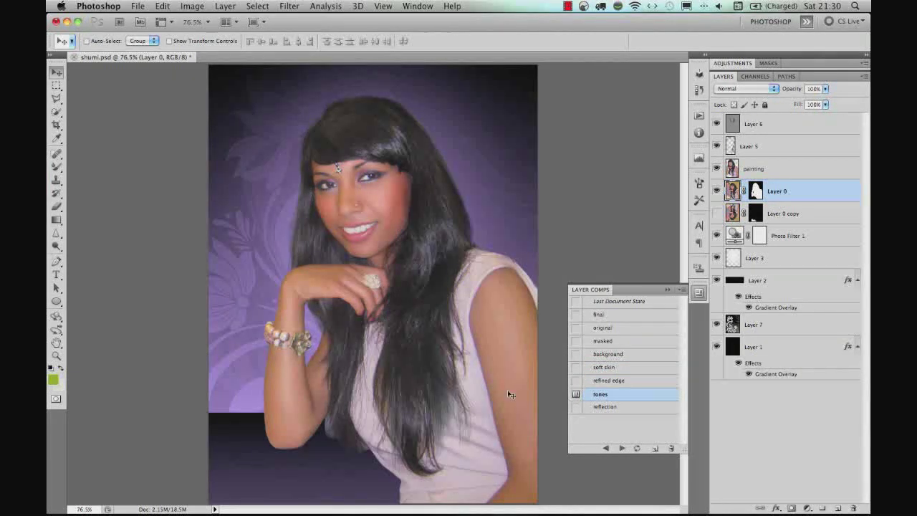
left_click(577, 407)
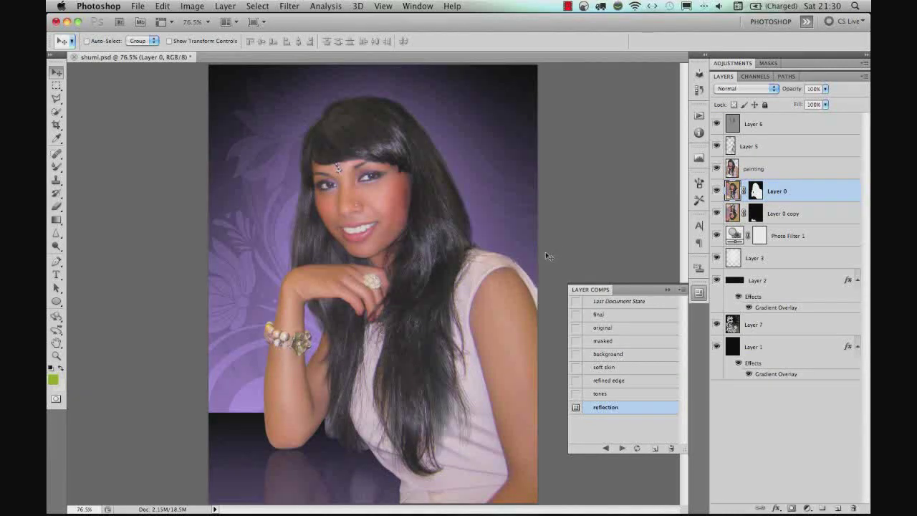
left_click(699, 293)
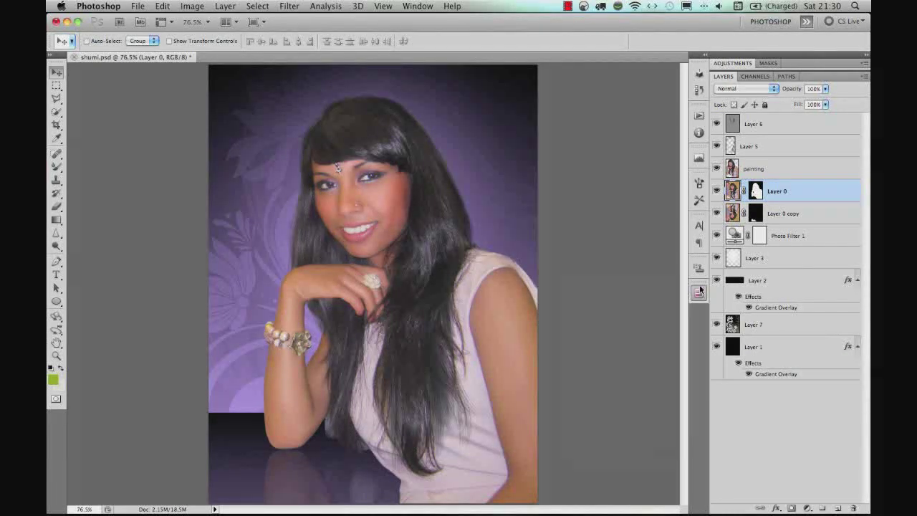
- Duplicate Layer 0 to the top of the stack, and group and hide all layers from Layer 6 down to Layer 1
left_click_drag(794, 191, 787, 119)
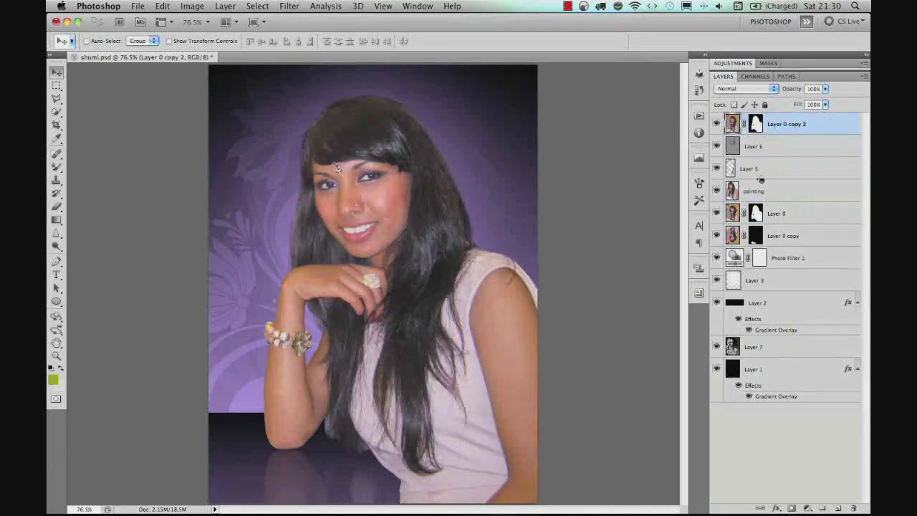
left_click(774, 151)
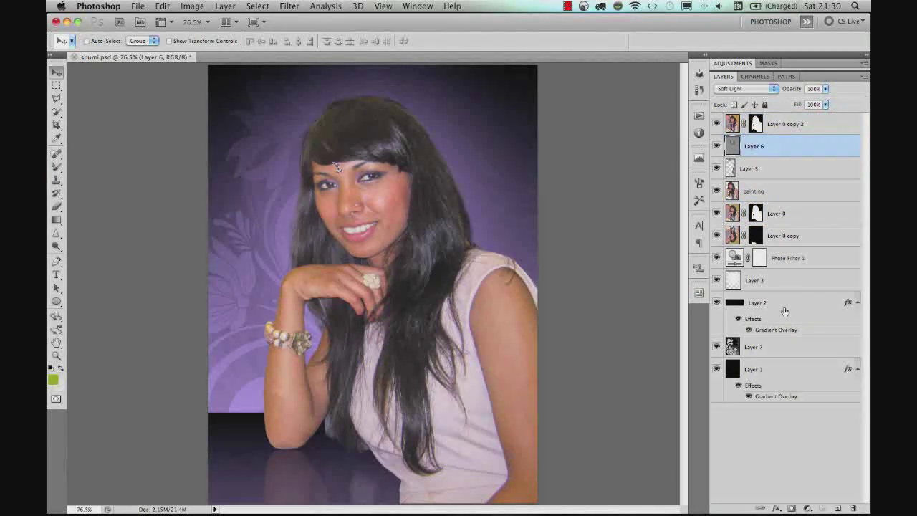
left_click(765, 368, "shift")
key("super+g")
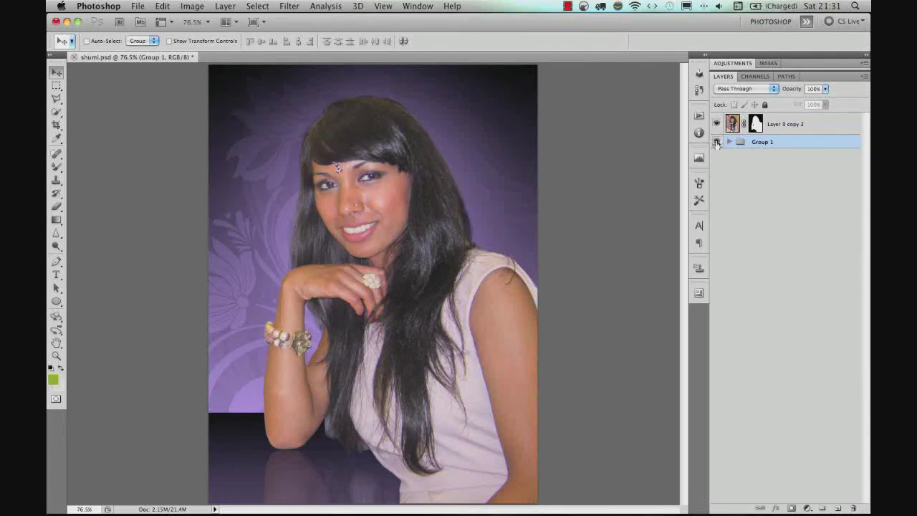
left_click(716, 141)
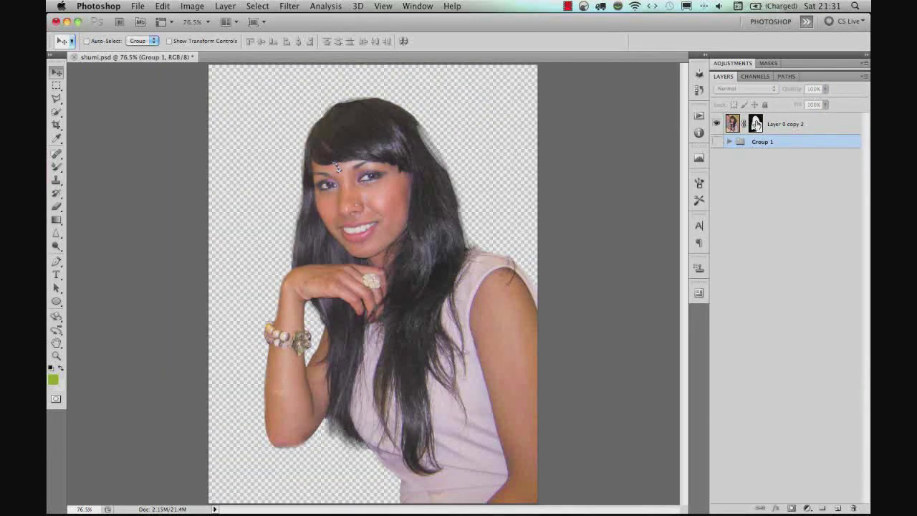
- Delete the layer mask of Layer 0 copy 2 and rename the layer as original
right_click(756, 125)
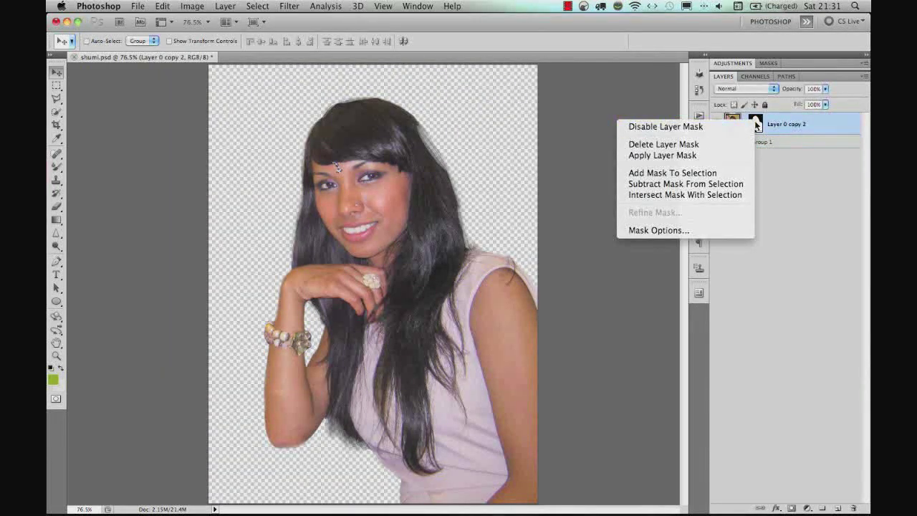
left_click(684, 145)
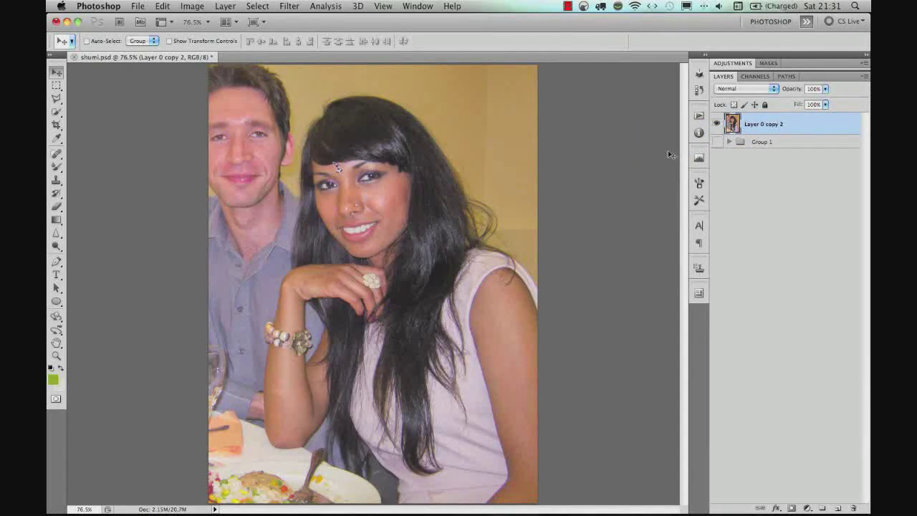
double_click(770, 126)
type("c")
key("Return")
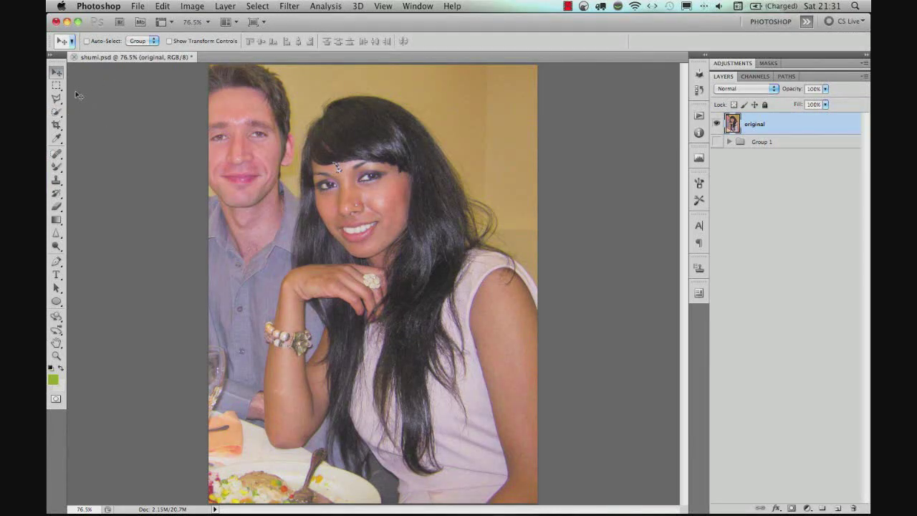
- Select the woman's hair, face and dress with the Quick Selection tool
left_click(57, 111)
left_click(97, 111)
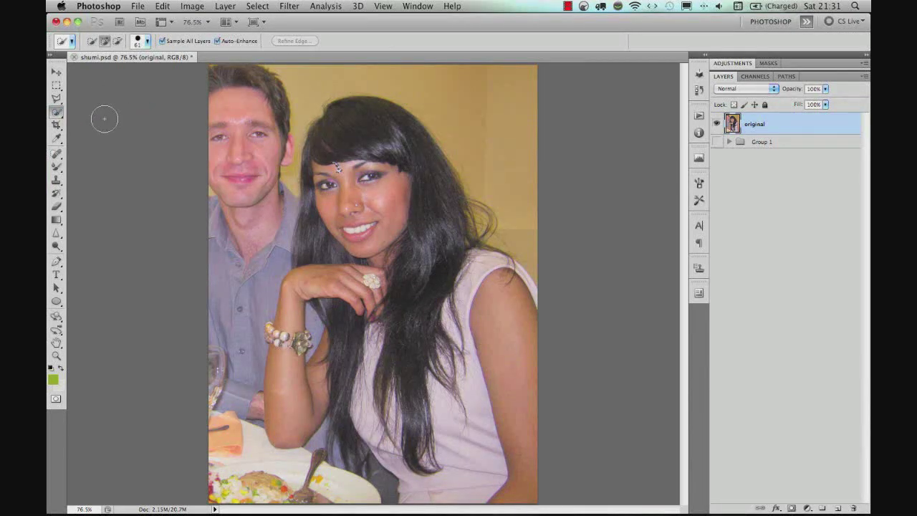
mouse_move(365, 170)
left_mouse_down()
mouse_move(339, 158)
mouse_move(385, 172)
mouse_move(393, 198)
mouse_move(397, 170)
mouse_move(412, 174)
mouse_move(430, 223)
mouse_move(423, 247)
mouse_move(326, 241)
mouse_move(364, 267)
mouse_move(357, 273)
mouse_move(405, 330)
mouse_move(450, 362)
mouse_move(460, 294)
mouse_move(472, 296)
mouse_move(489, 334)
mouse_move(469, 375)
mouse_move(478, 404)
mouse_move(483, 392)
mouse_move(466, 437)
mouse_move(425, 400)
mouse_move(359, 380)
mouse_move(368, 380)
mouse_move(362, 351)
mouse_move(384, 290)
mouse_move(371, 192)
mouse_move(337, 238)
mouse_move(326, 361)
left_mouse_up()
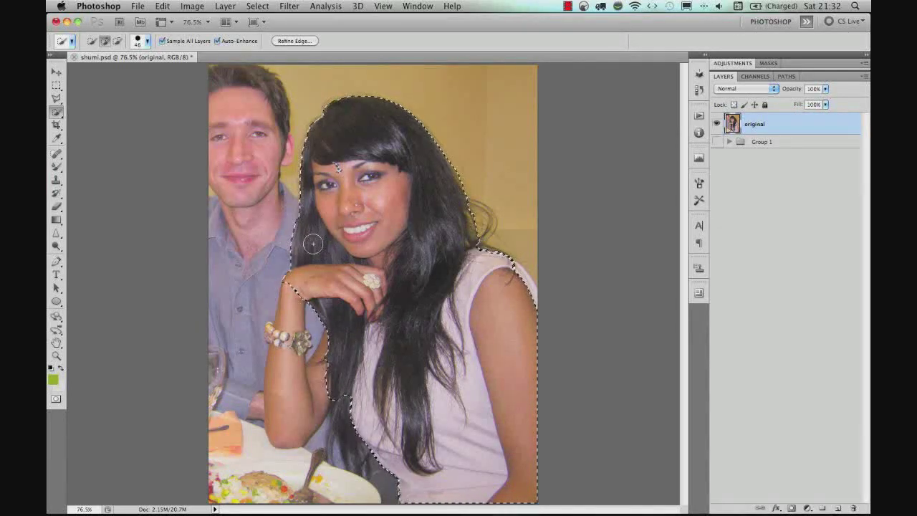
- Resize the Quick Selection brush up to 147 px and back down to 44 px
left_click(352, 233)
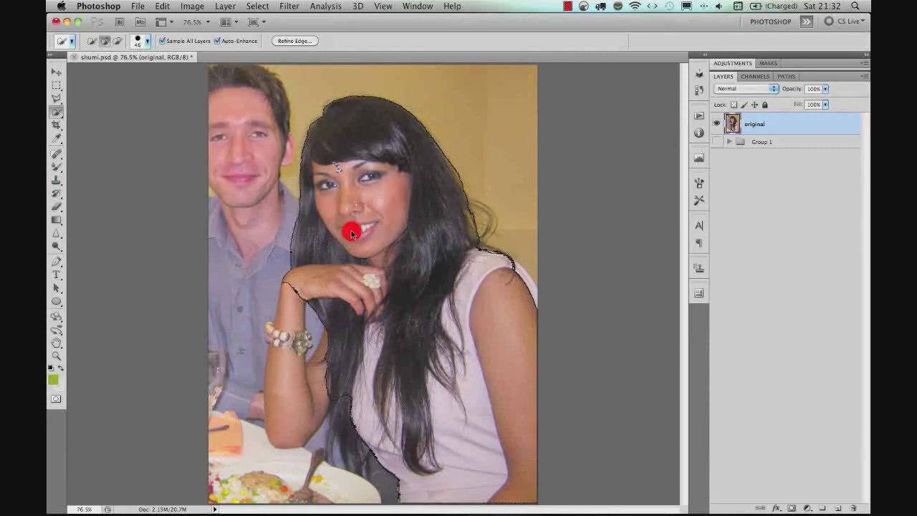
mouse_move(351, 233)
left_mouse_down()
mouse_move(386, 234)
mouse_move(354, 235)
mouse_move(374, 233)
left_mouse_up()
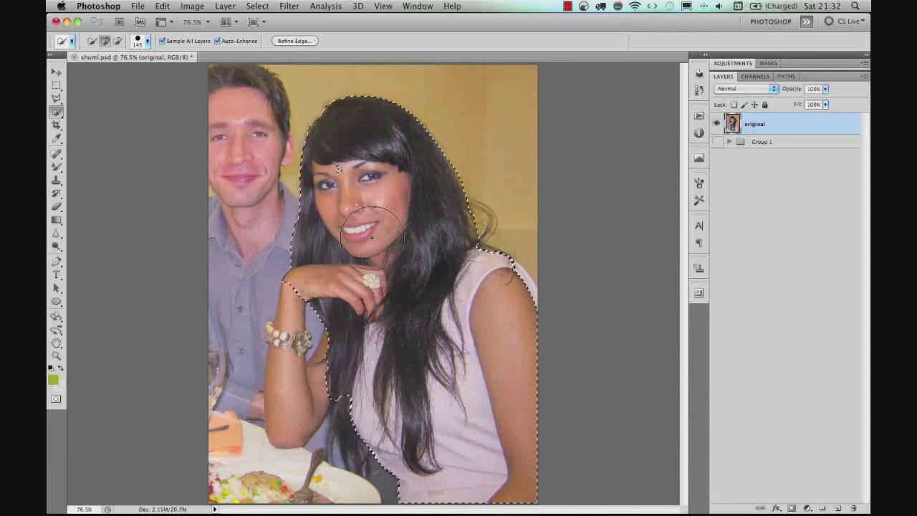
left_click_drag(371, 237, 365, 76)
mouse_move(380, 123)
left_mouse_down()
mouse_move(363, 350)
mouse_move(388, 173)
mouse_move(382, 91)
mouse_move(382, 303)
mouse_move(386, 90)
mouse_move(375, 309)
mouse_move(341, 267)
left_mouse_up()
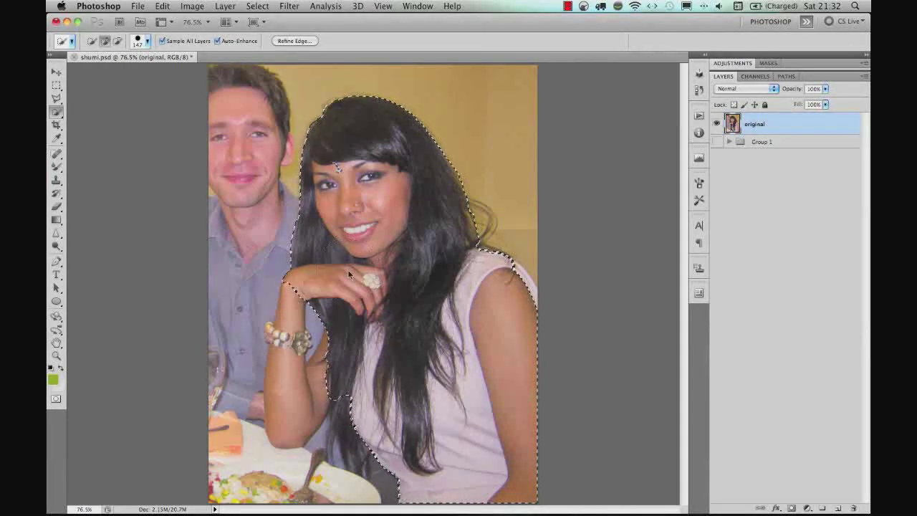
left_click_drag(348, 269, 328, 273)
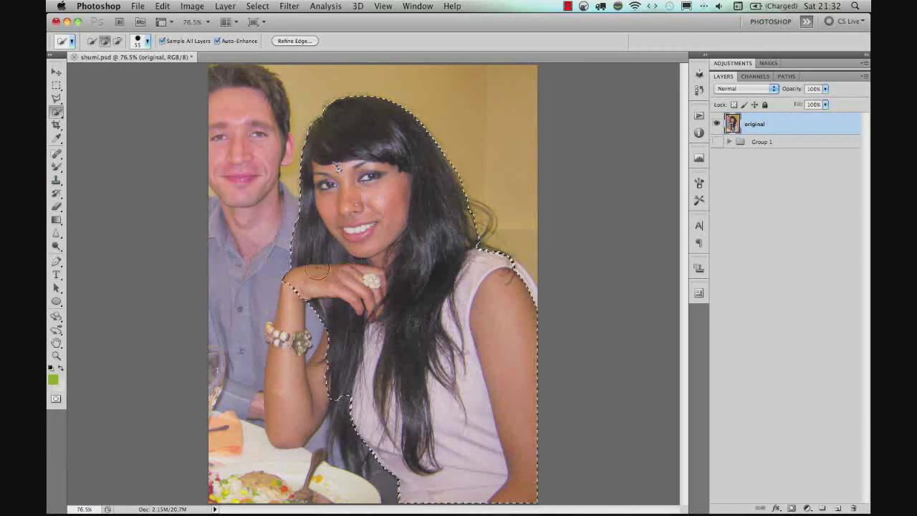
left_click(367, 329)
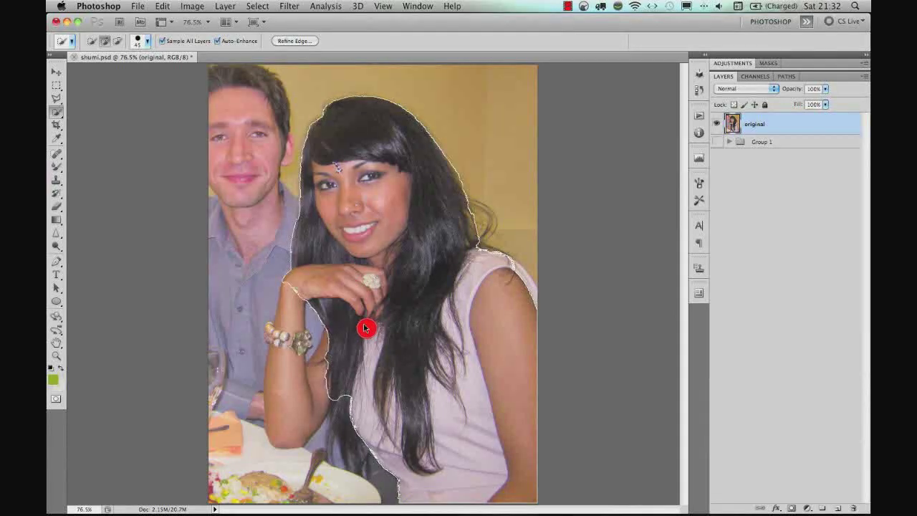
key("bracketleft")
- Add the woman's forearm and bracelet to the selection and subtract the plate and table area below her elbow
left_click_drag(292, 302, 287, 371)
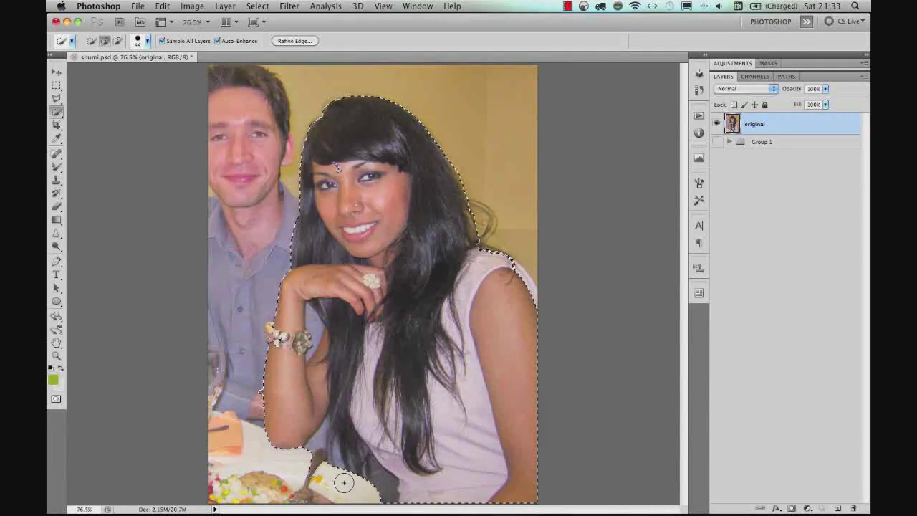
left_click(370, 490, "alt")
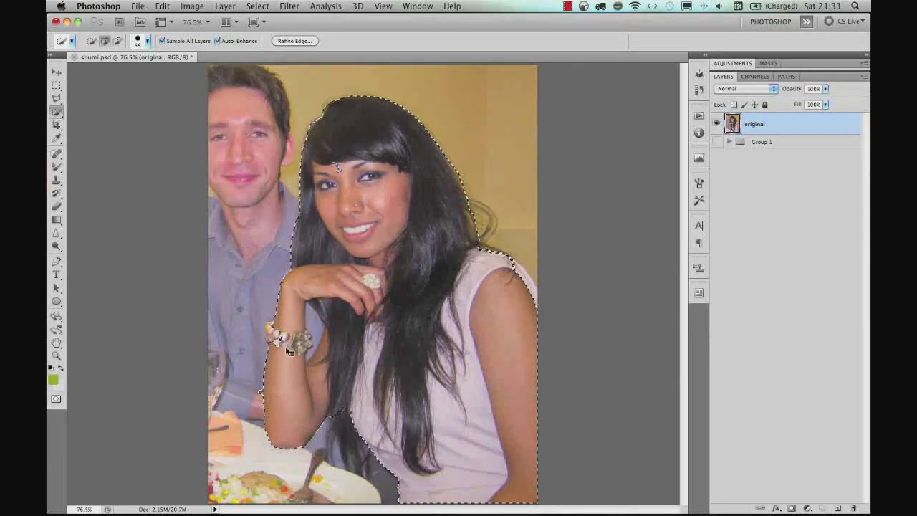
left_click_drag(286, 343, 278, 343)
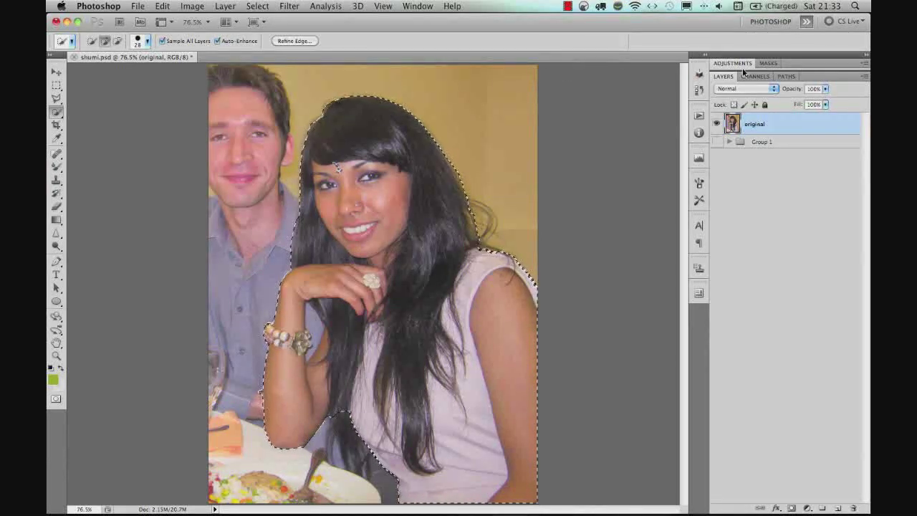
- Add a pixel mask to the original layer from the selection and inspect the mask on its own
left_click(768, 64)
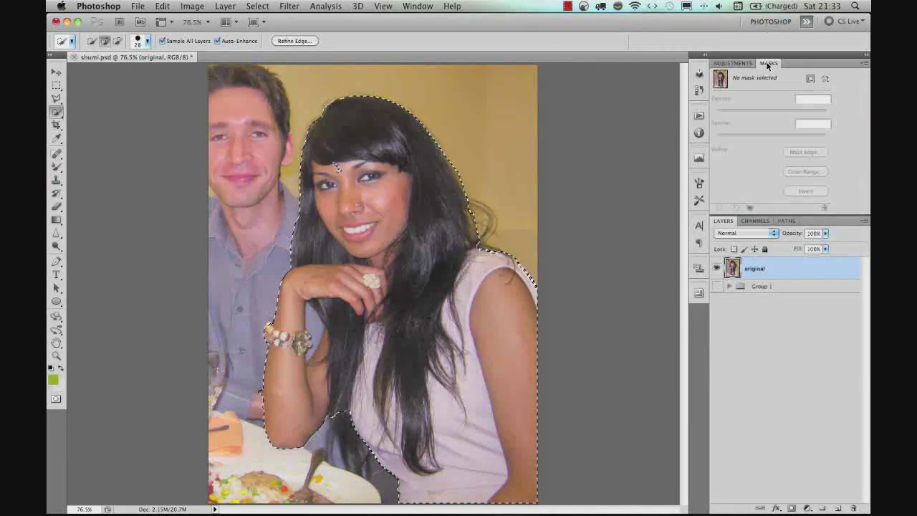
left_click(810, 79)
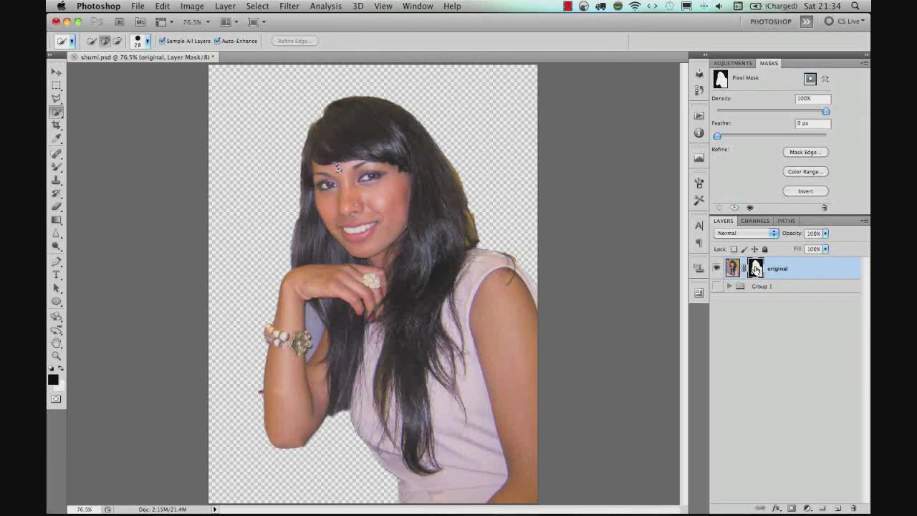
left_click(757, 269, "alt")
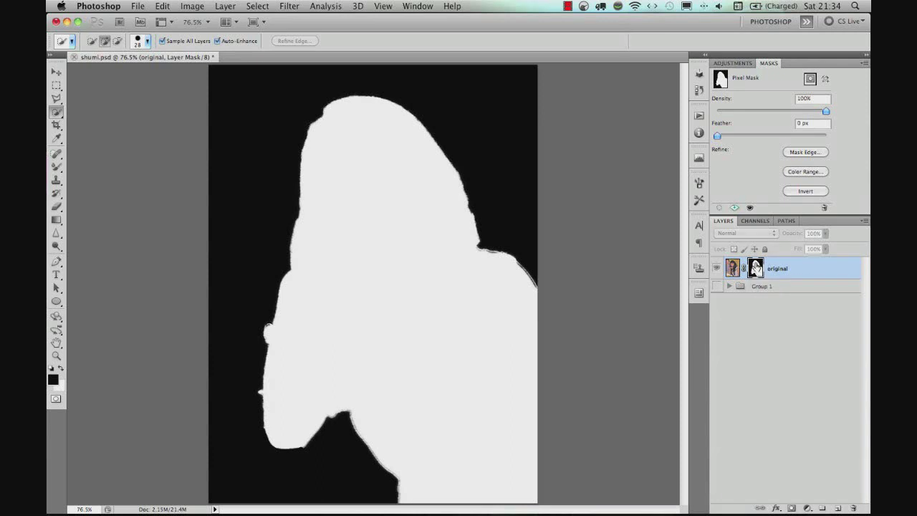
left_click(757, 270, "alt")
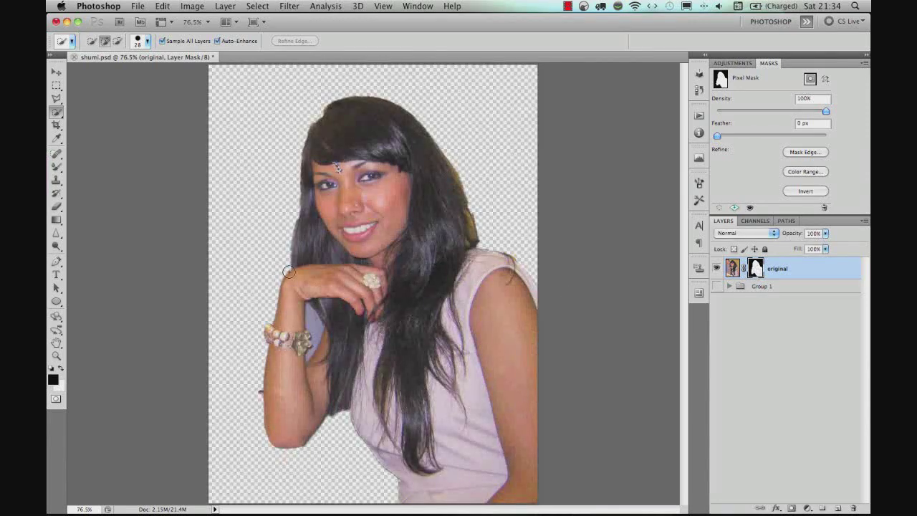
- Zoom in on the leftover shirt area between the woman's forearm and her hair
left_click_drag(316, 327, 350, 328)
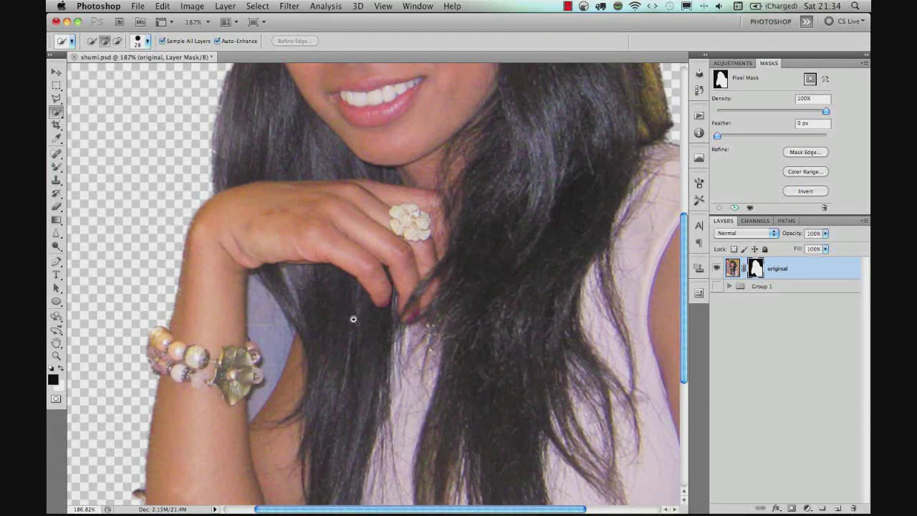
left_click_drag(353, 320, 374, 318)
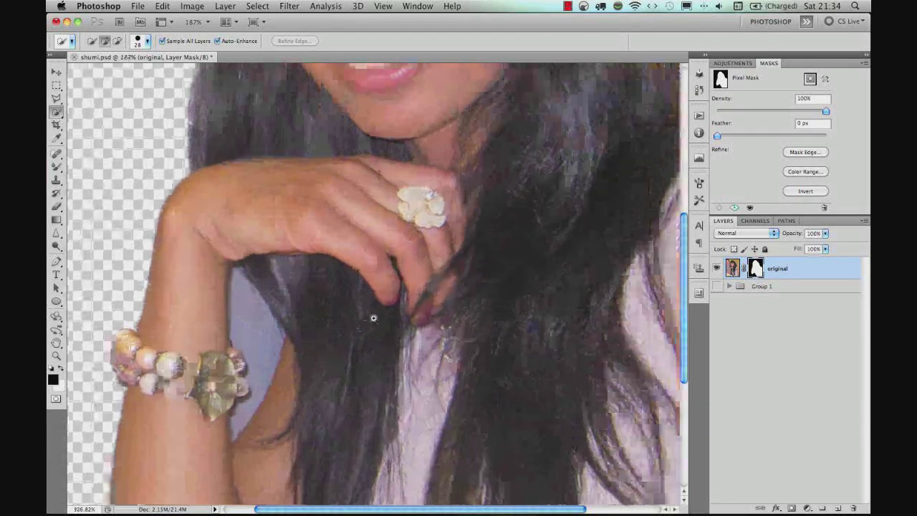